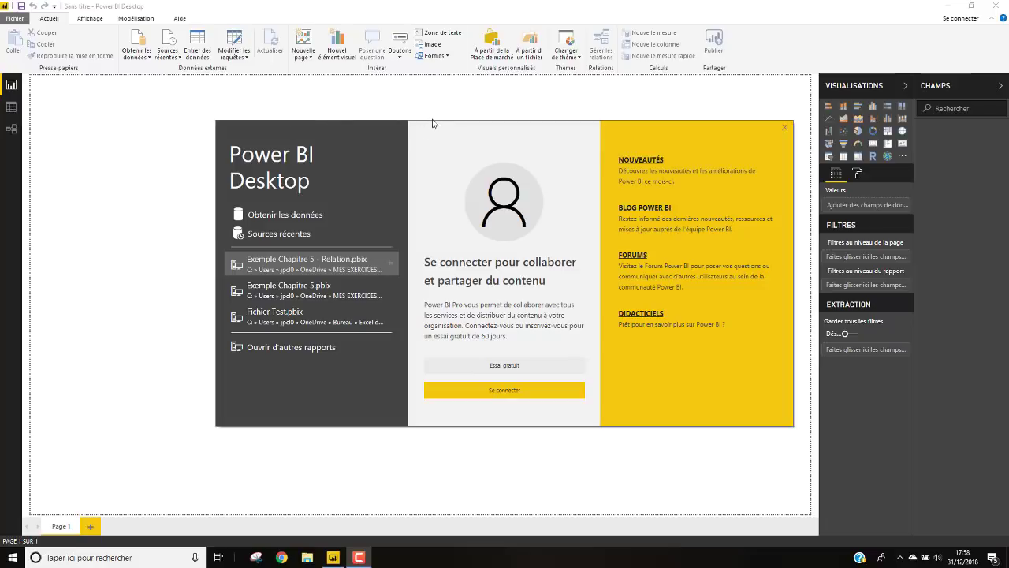
Step: Bring up the Windows Start menu over the Power BI Desktop welcome screen
{"action": "left_click", "coordinate": [13, 557]}
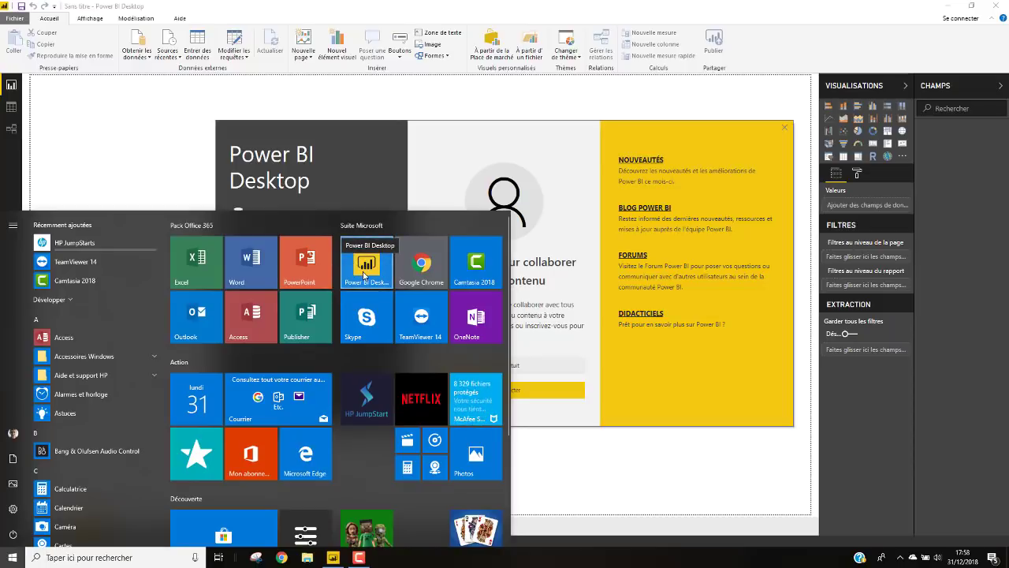
Step: Close the Start menu and shift the Power BI welcome screen slightly to the left
{"action": "left_click", "coordinate": [114, 140]}
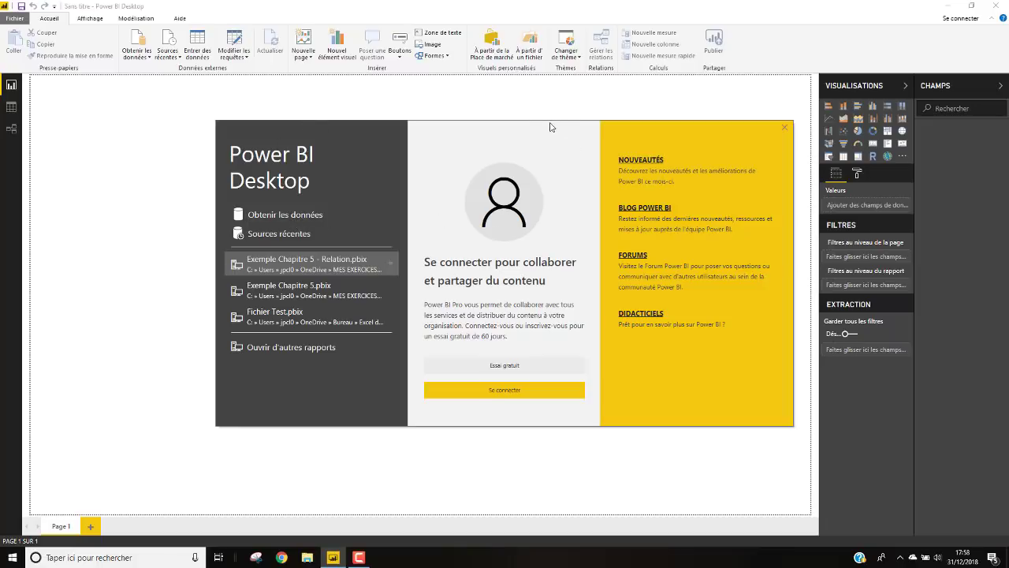
{"action": "left_click_drag", "start_coordinate": [550, 127], "coordinate": [501, 127]}
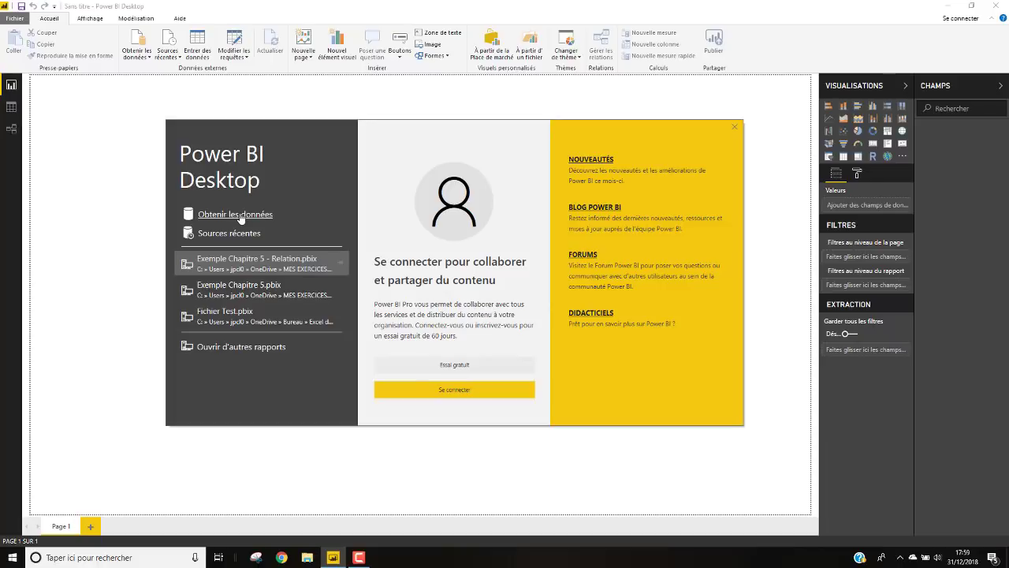
Step: Launch Obtenir les données from the welcome screen, move it left, and filter to the Fichier category
{"action": "left_click", "coordinate": [242, 216]}
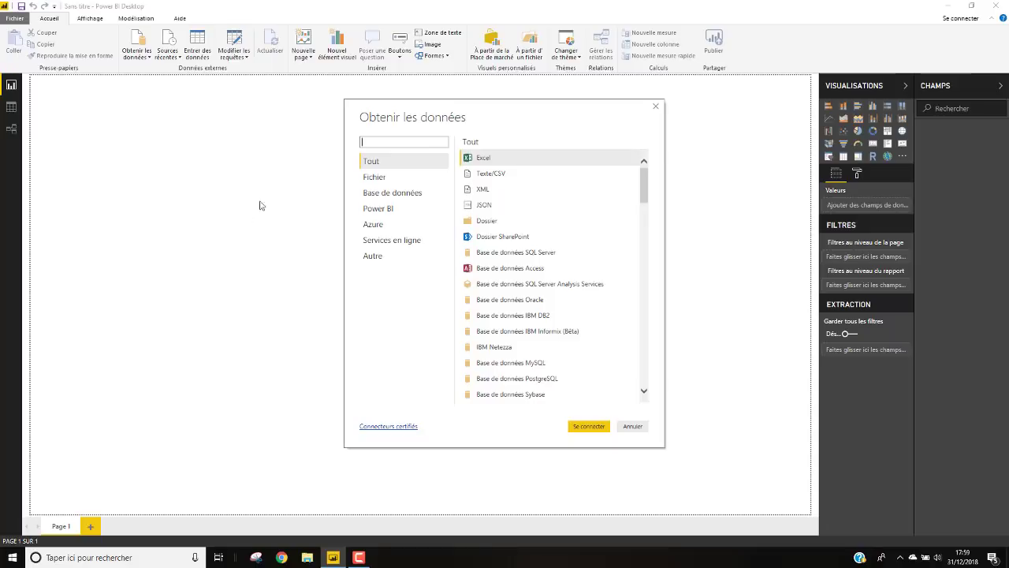
{"action": "left_click_drag", "start_coordinate": [521, 108], "coordinate": [406, 104]}
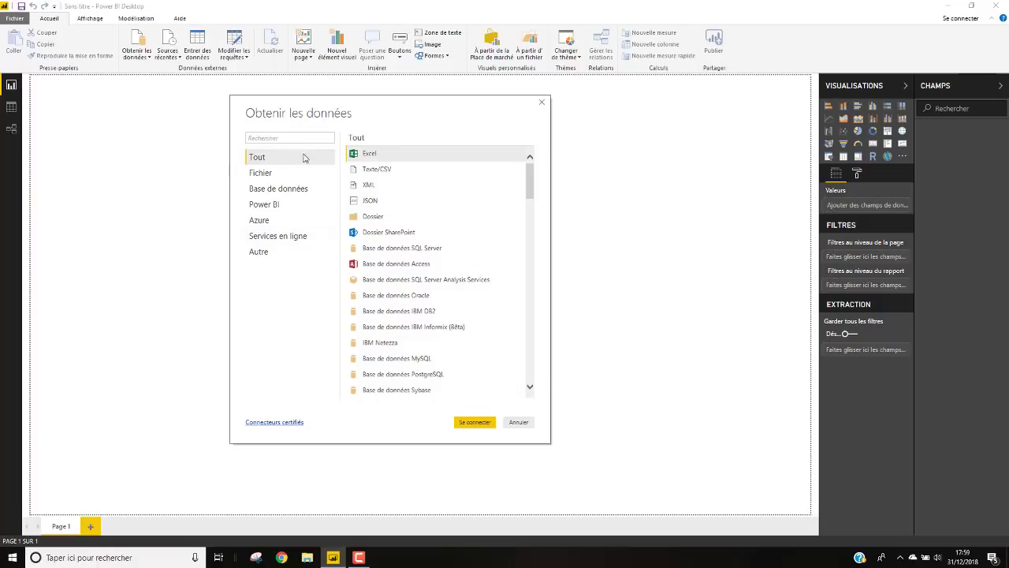
{"action": "left_click_drag", "start_coordinate": [531, 180], "coordinate": [534, 385]}
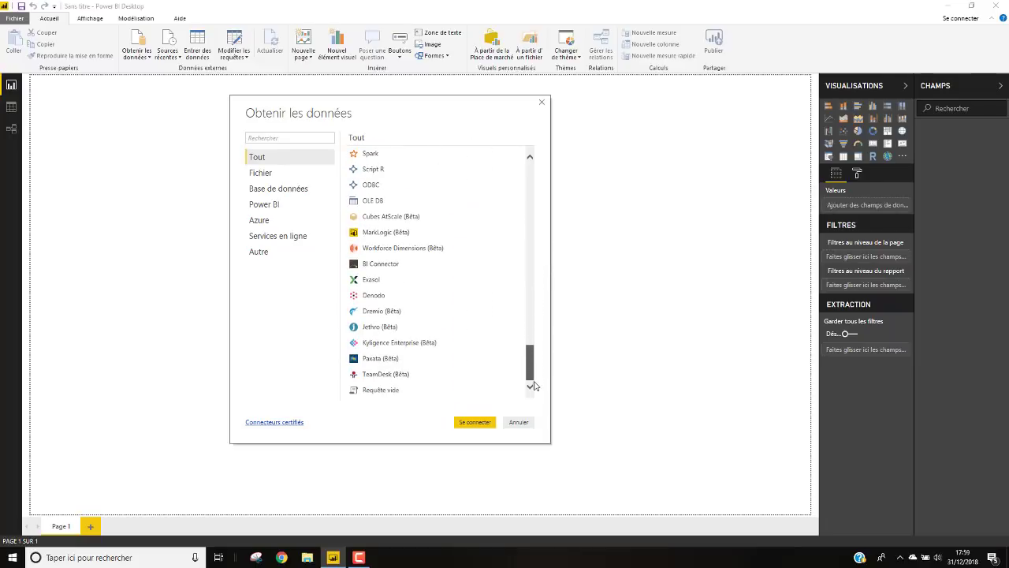
{"action": "left_click_drag", "start_coordinate": [534, 370], "coordinate": [530, 170]}
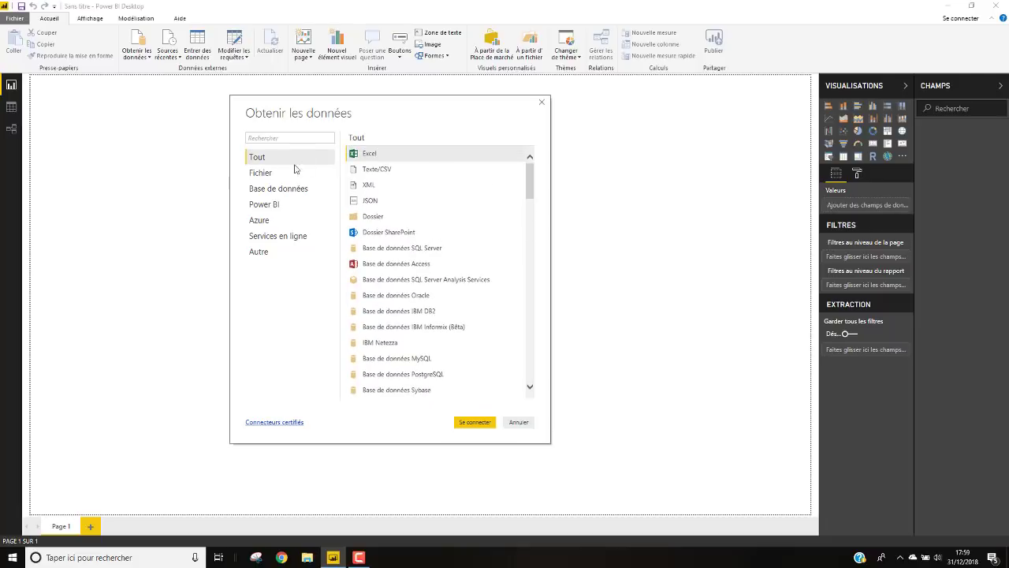
{"action": "left_click", "coordinate": [295, 172]}
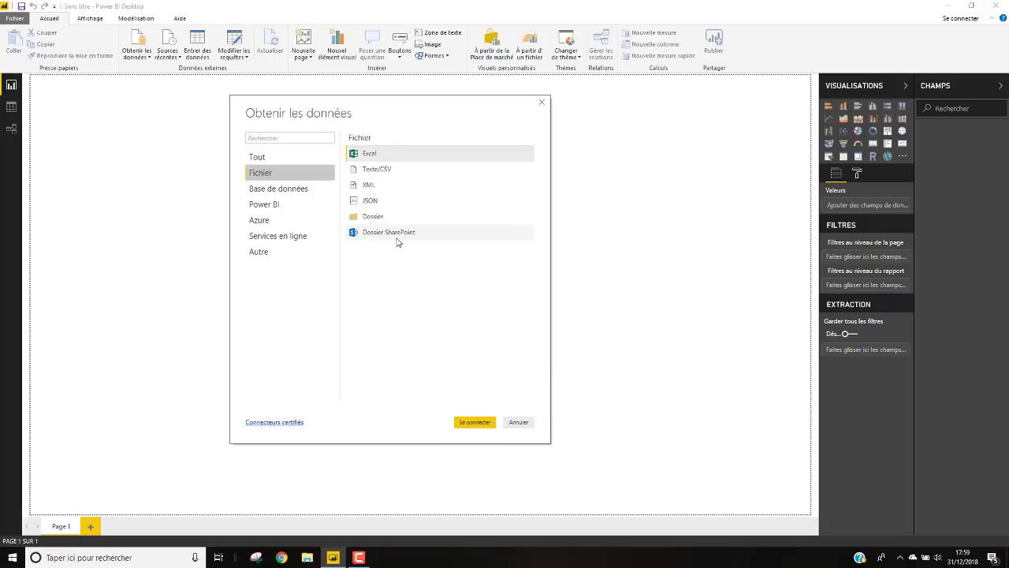
Step: Show the Base de données connectors and scroll the list from SQL Server to Kyligence Enterprise
{"action": "left_click", "coordinate": [289, 192]}
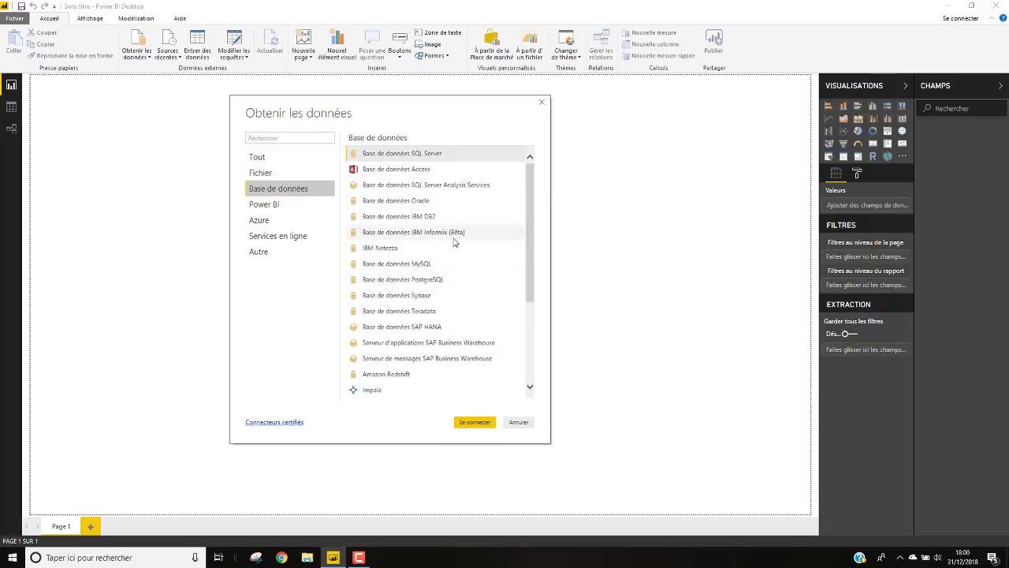
{"action": "scroll", "coordinate": [534, 223], "scroll_direction": "down", "scroll_amount": 2}
{"action": "scroll", "coordinate": [539, 263], "scroll_direction": "down", "scroll_amount": 1}
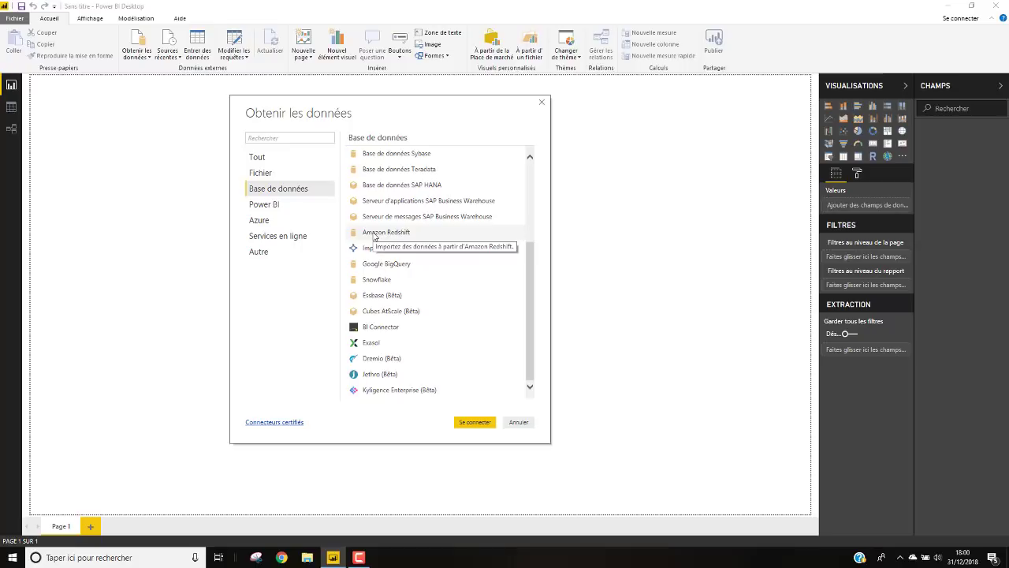
Step: Browse the Power BI and Azure connector categories, ending on Services en ligne
{"action": "left_click", "coordinate": [265, 206]}
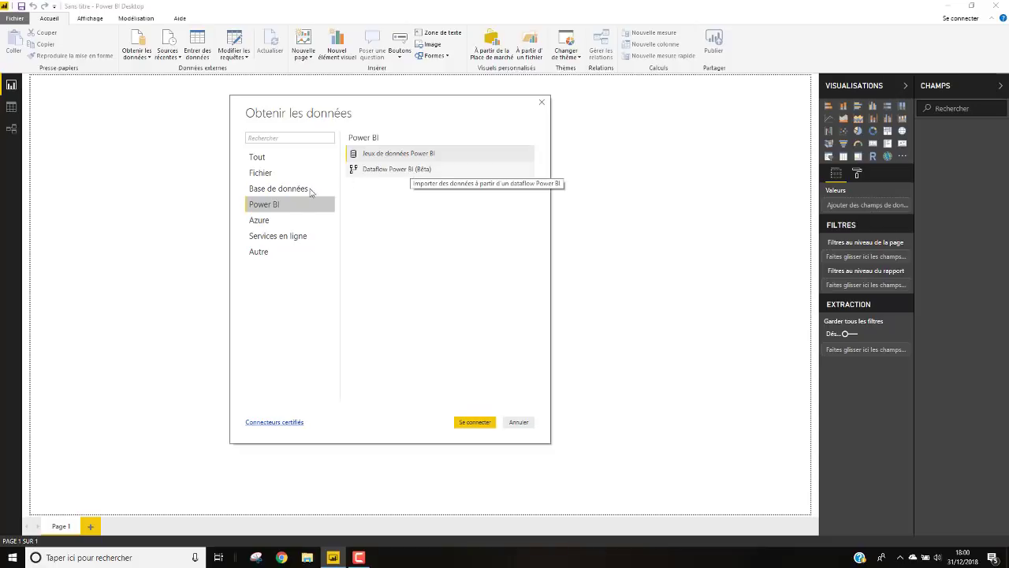
{"action": "left_click", "coordinate": [260, 220]}
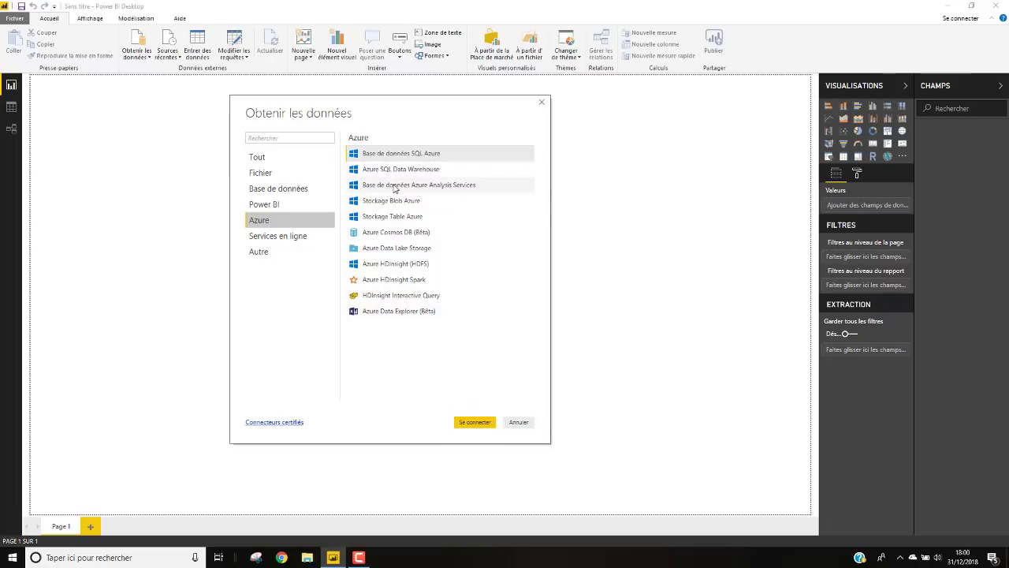
{"action": "left_click", "coordinate": [273, 236]}
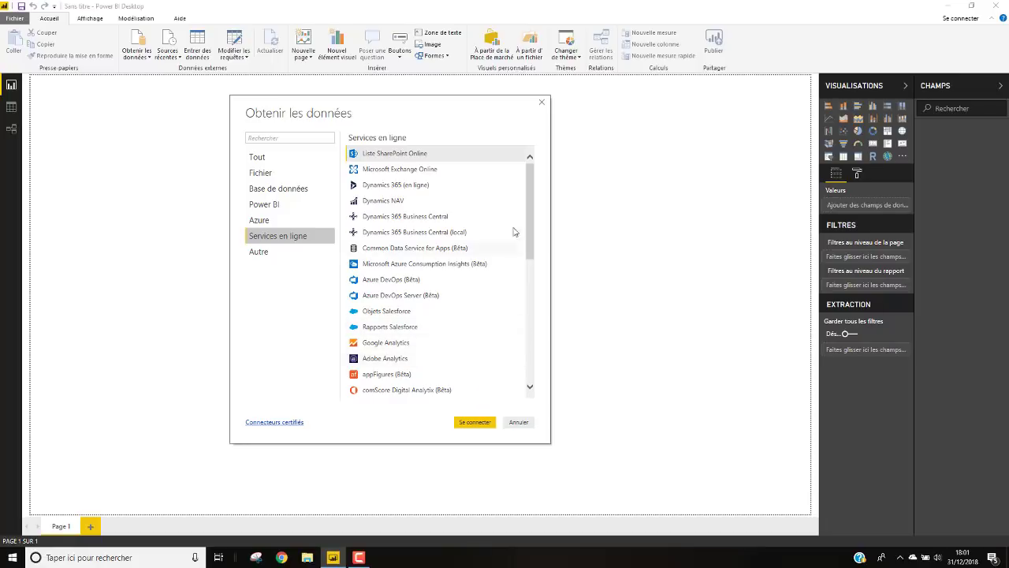
Step: Scroll the Services en ligne connectors to the bottom, then show the Autre category
{"action": "left_click_drag", "start_coordinate": [531, 214], "coordinate": [533, 249]}
{"action": "scroll", "coordinate": [532, 270], "scroll_direction": "down", "scroll_amount": 1}
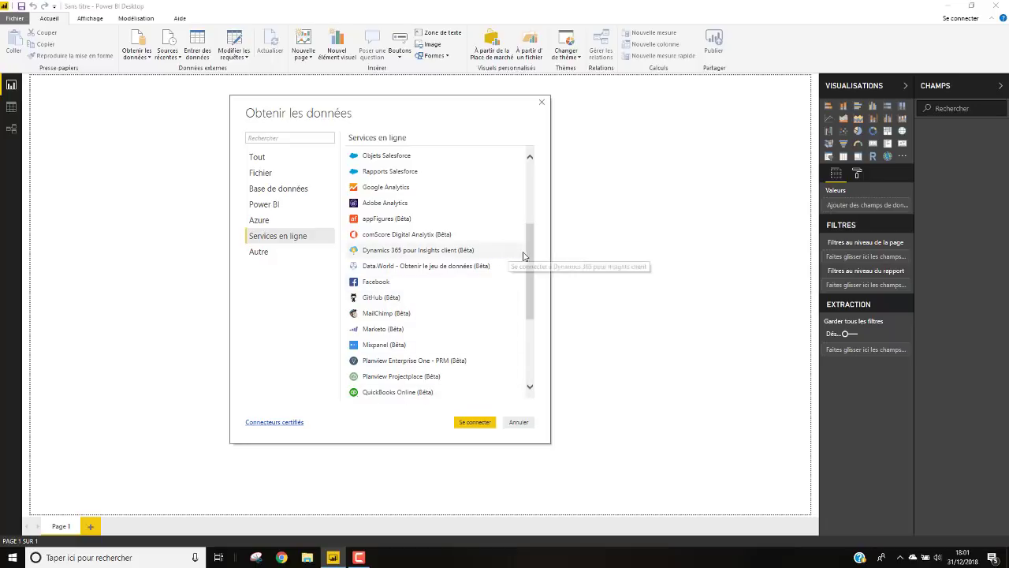
{"action": "left_click_drag", "start_coordinate": [532, 250], "coordinate": [535, 315]}
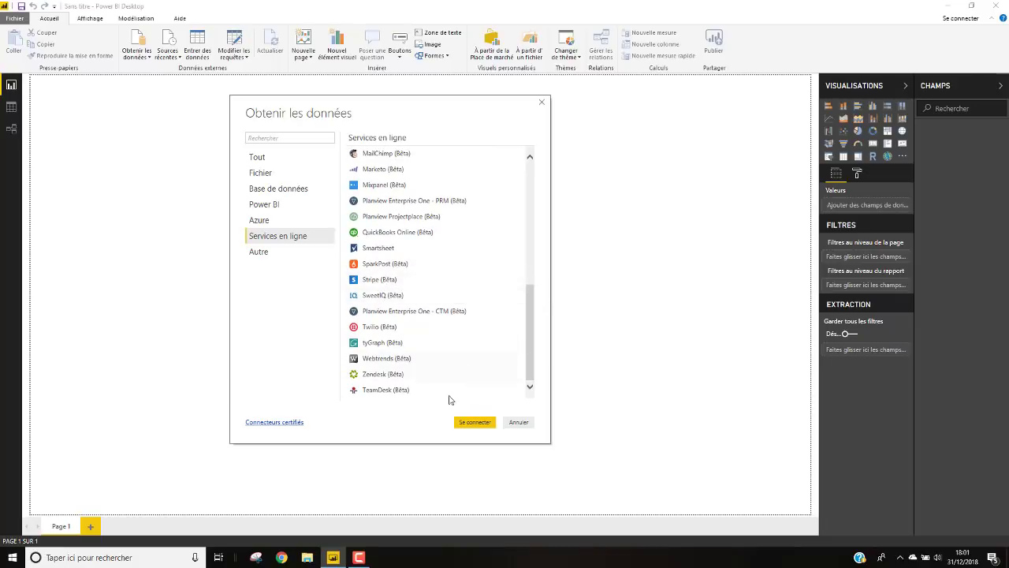
{"action": "left_click", "coordinate": [262, 254]}
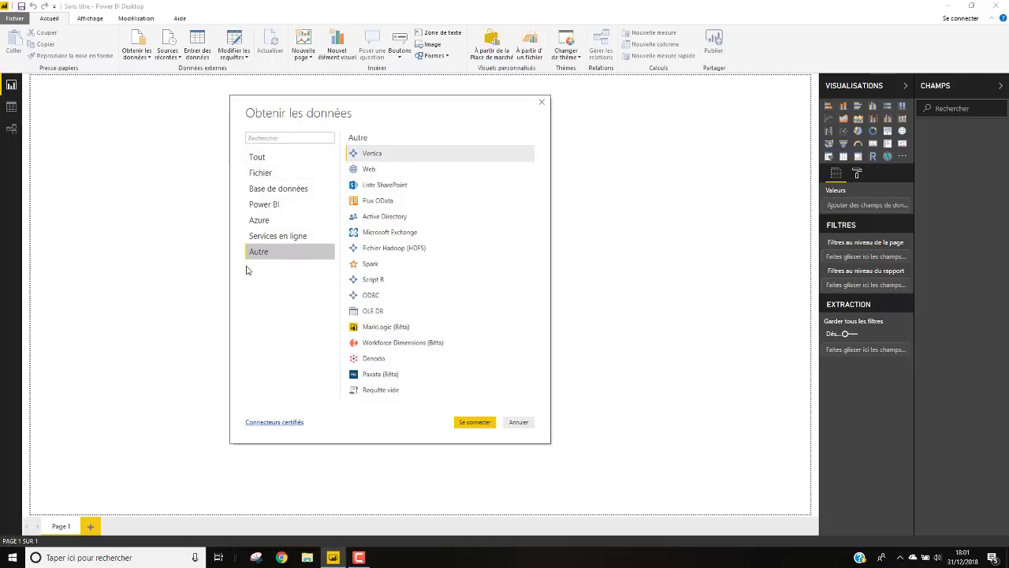
Step: Cancel the Get Data dialog, reopen it via Obtenir les données > Plus..., and cancel again
{"action": "left_click", "coordinate": [519, 422]}
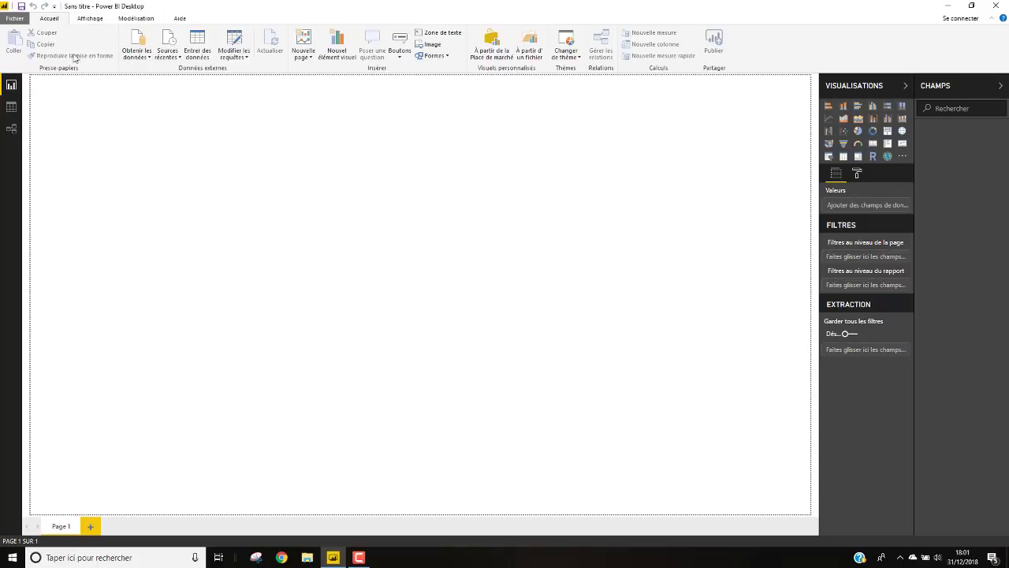
{"action": "left_click", "coordinate": [147, 57]}
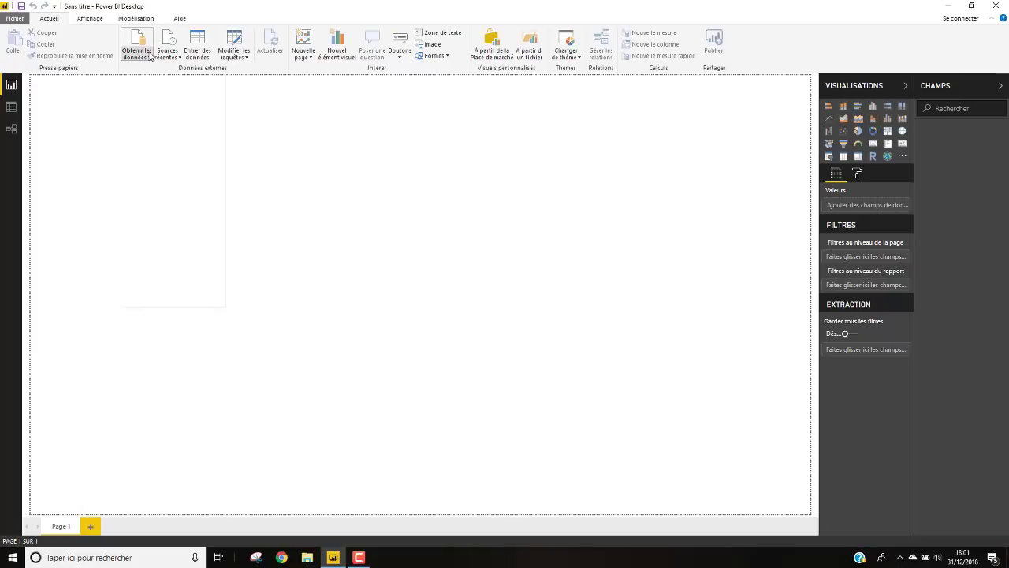
{"action": "left_click", "coordinate": [149, 59]}
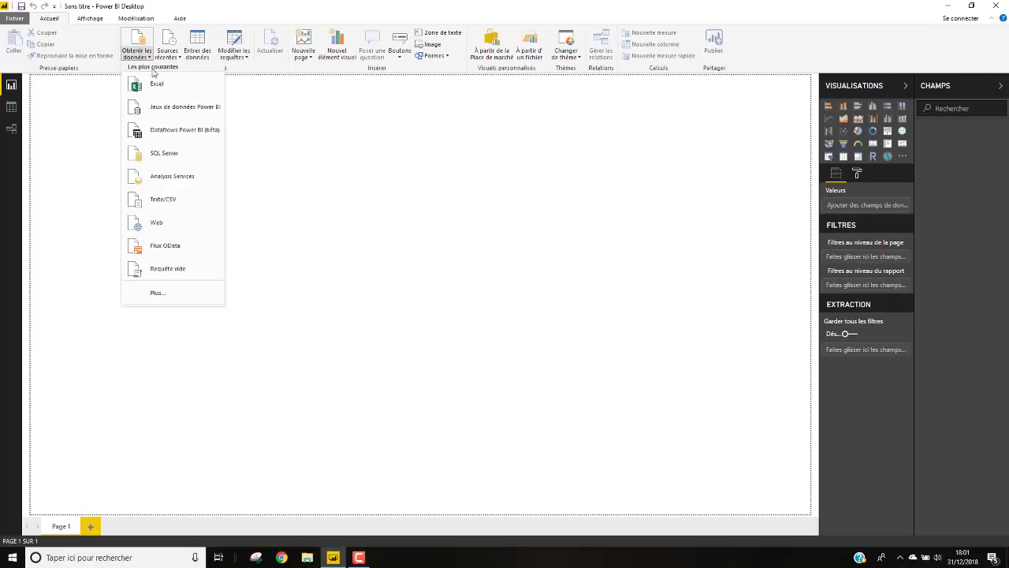
{"action": "left_click", "coordinate": [156, 292]}
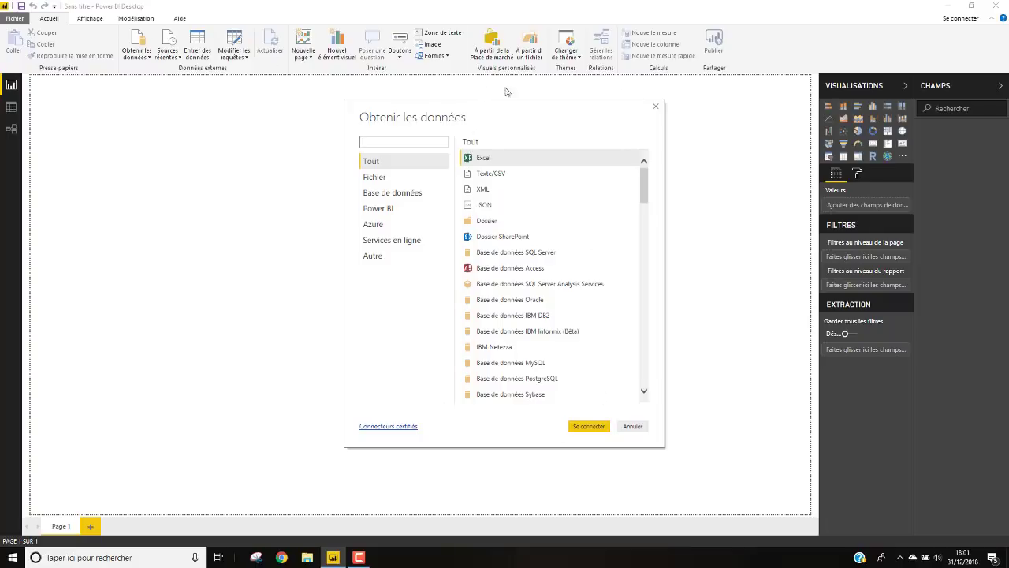
{"action": "left_click", "coordinate": [656, 106]}
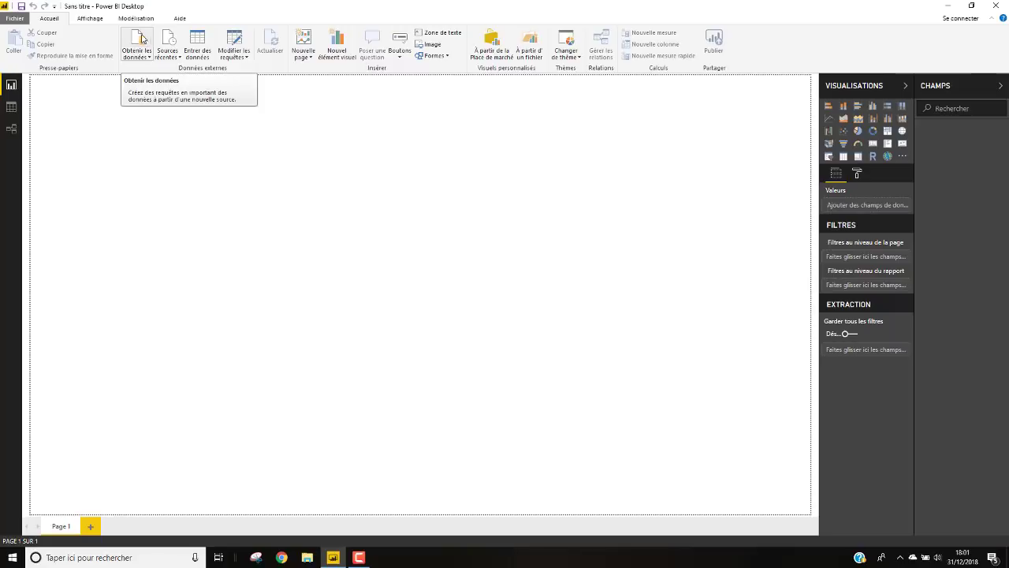
{"action": "left_click", "coordinate": [95, 18]}
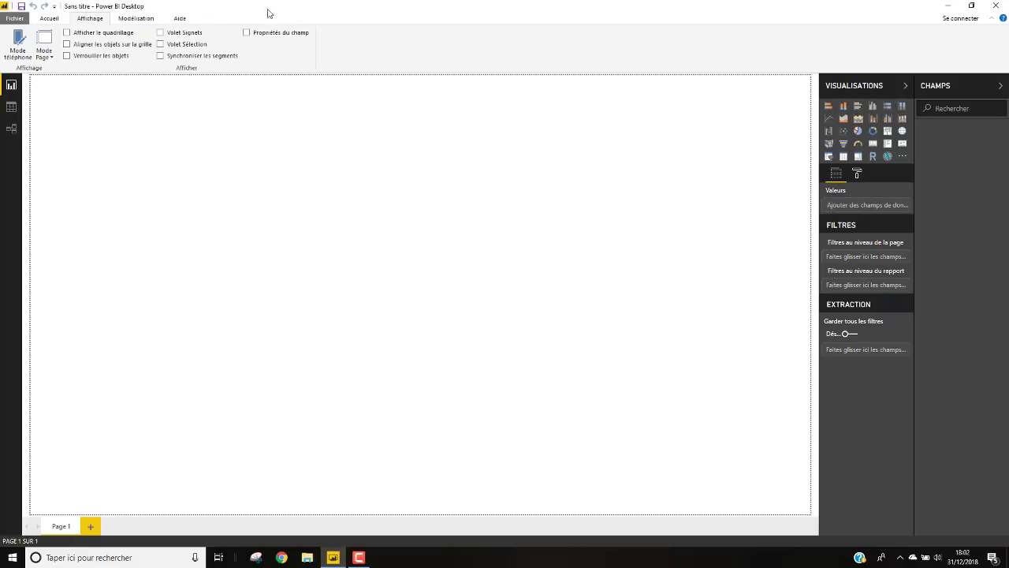
{"action": "left_click", "coordinate": [131, 19]}
{"action": "left_click", "coordinate": [89, 19]}
{"action": "left_click", "coordinate": [50, 19]}
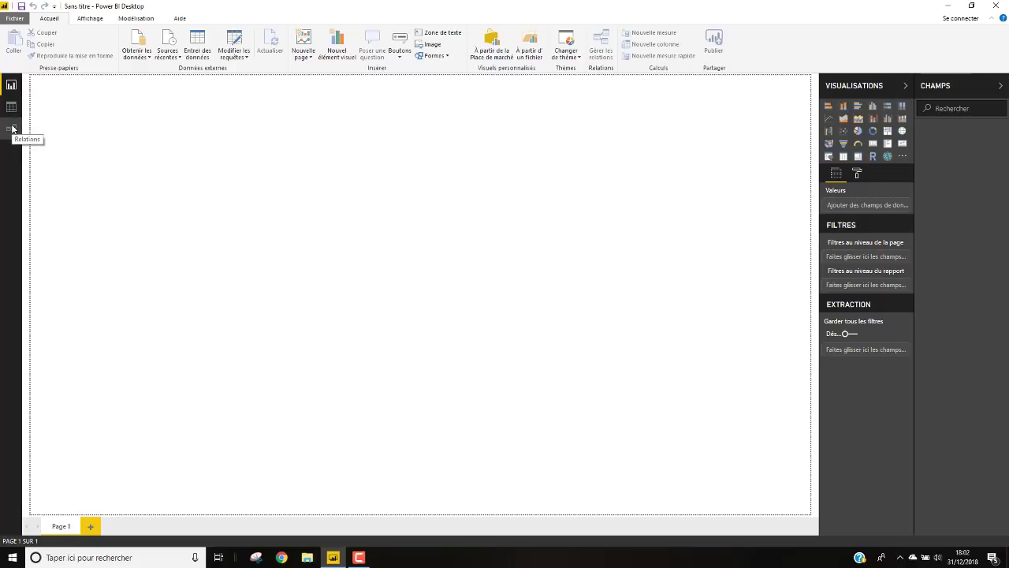
Step: Visit Relationships view, then add two report pages and delete Page 3, keeping Page 1 and Page 2
{"action": "left_click", "coordinate": [12, 128]}
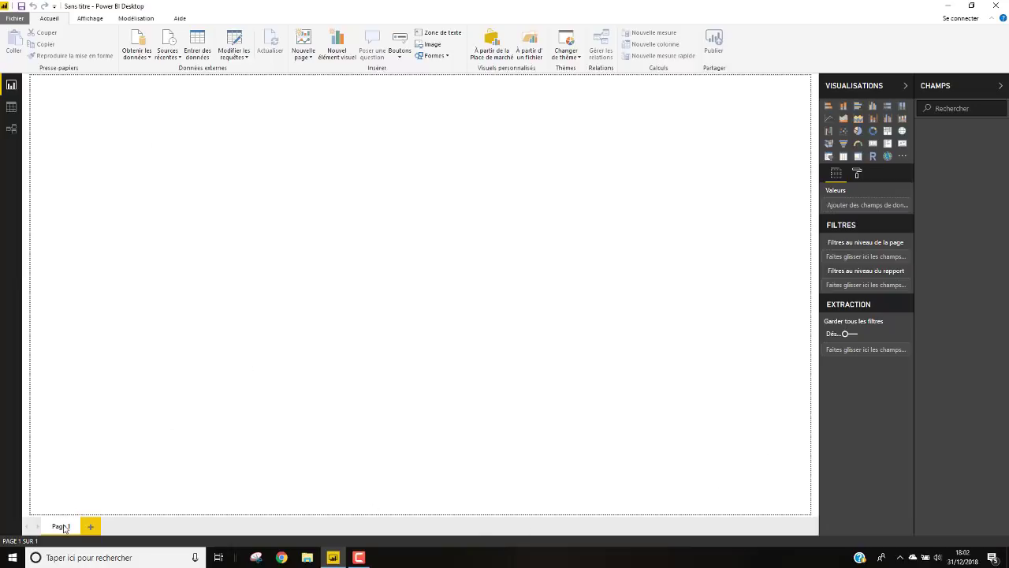
{"action": "left_click", "coordinate": [92, 526]}
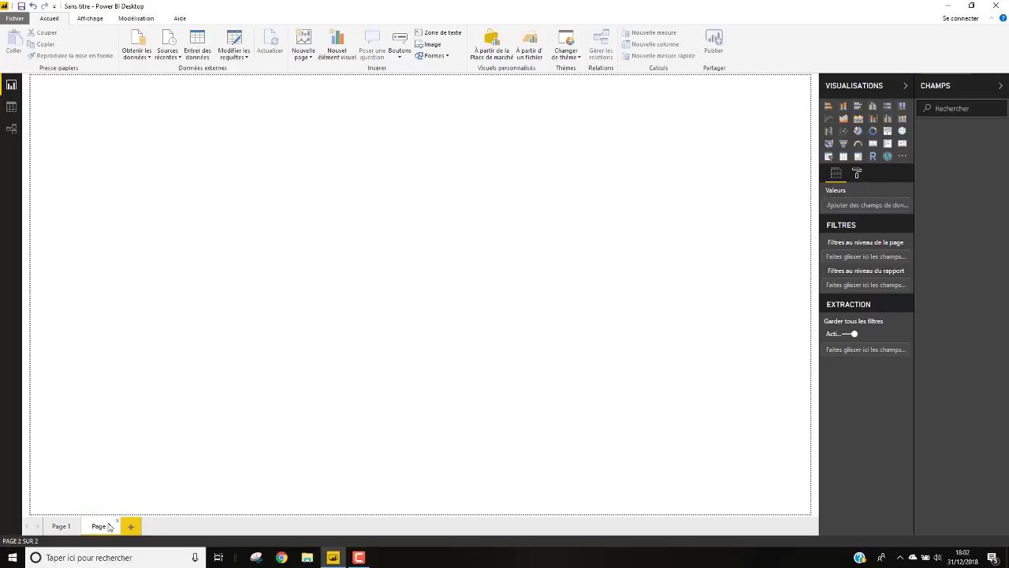
{"action": "left_click", "coordinate": [131, 526]}
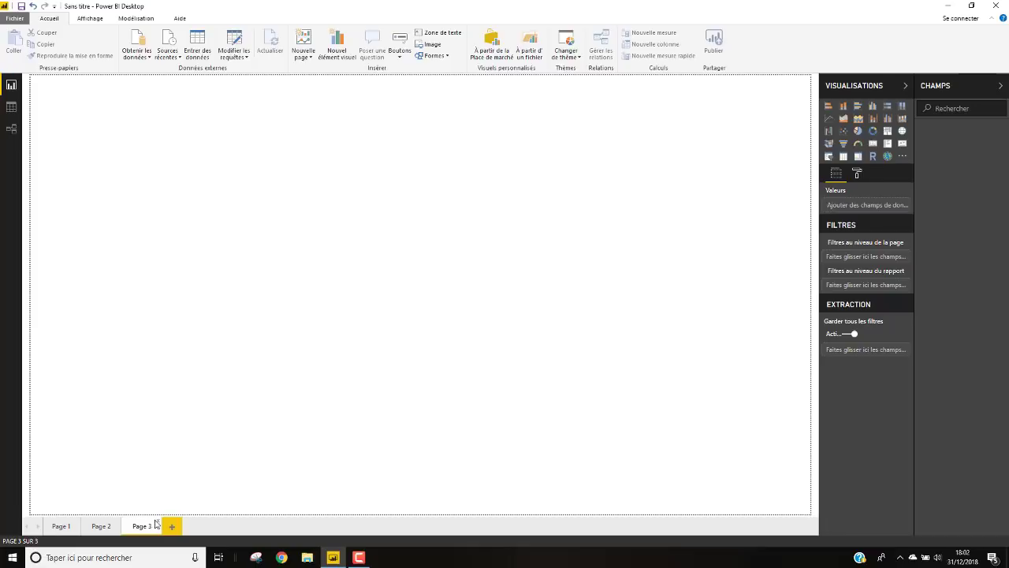
{"action": "left_click", "coordinate": [156, 524]}
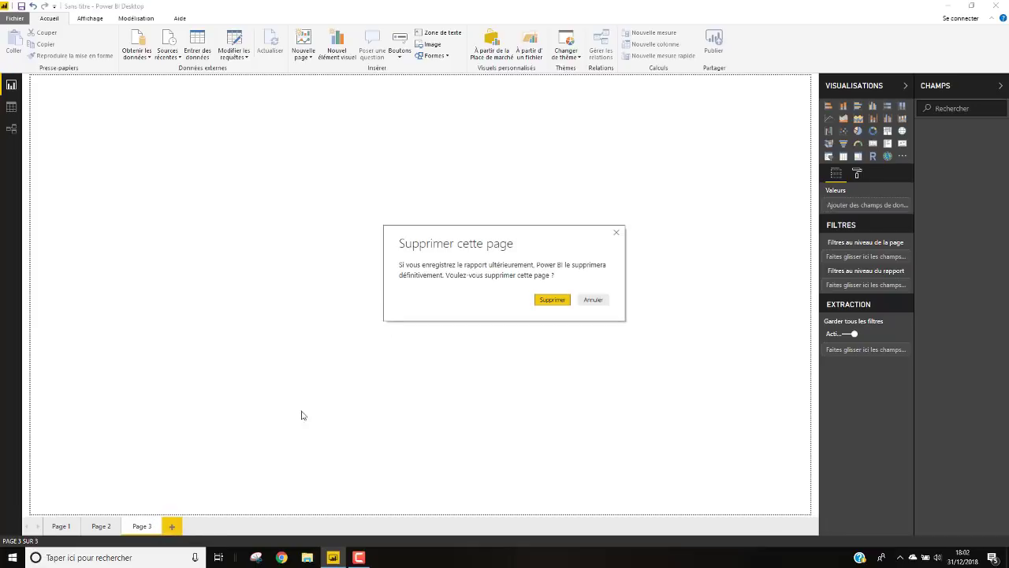
{"action": "left_click", "coordinate": [552, 301]}
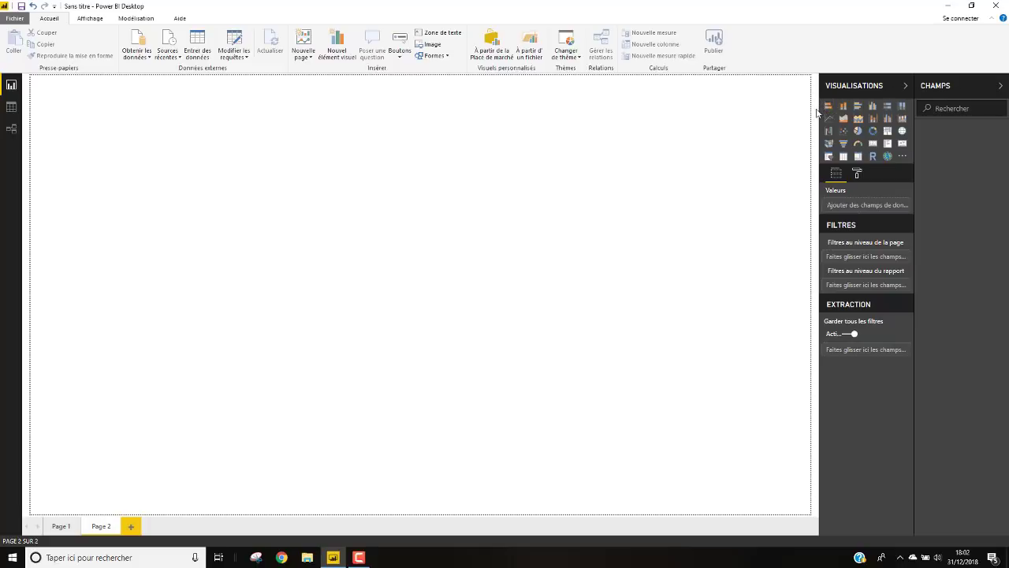
Step: Resize the Visualisations and Champs panes, collapse both, then expand them again
{"action": "mouse_move", "coordinate": [816, 108]}
{"action": "left_mouse_down"}
{"action": "mouse_move", "coordinate": [607, 123]}
{"action": "mouse_move", "coordinate": [819, 122]}
{"action": "left_mouse_up"}
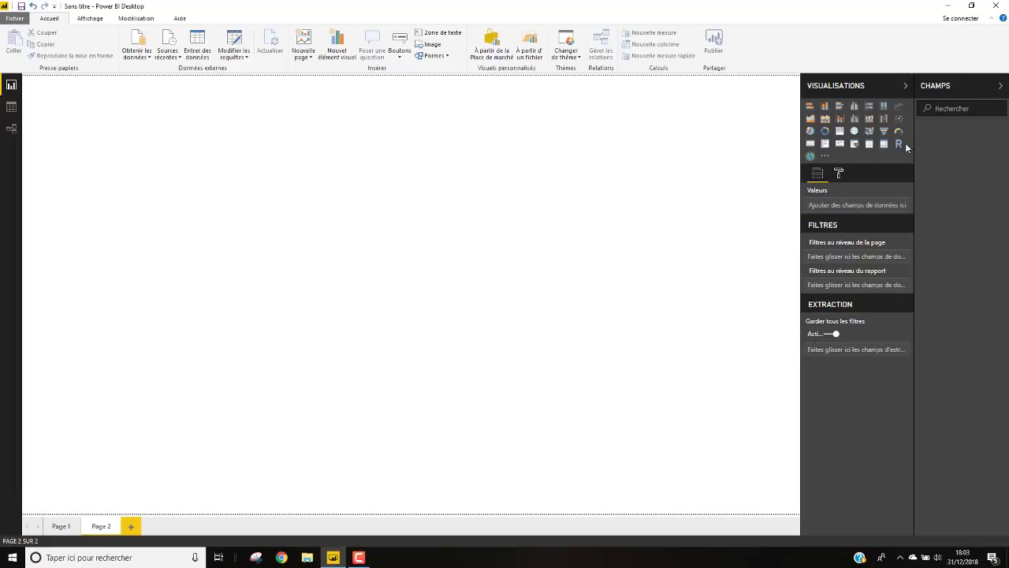
{"action": "left_click_drag", "start_coordinate": [913, 144], "coordinate": [890, 144]}
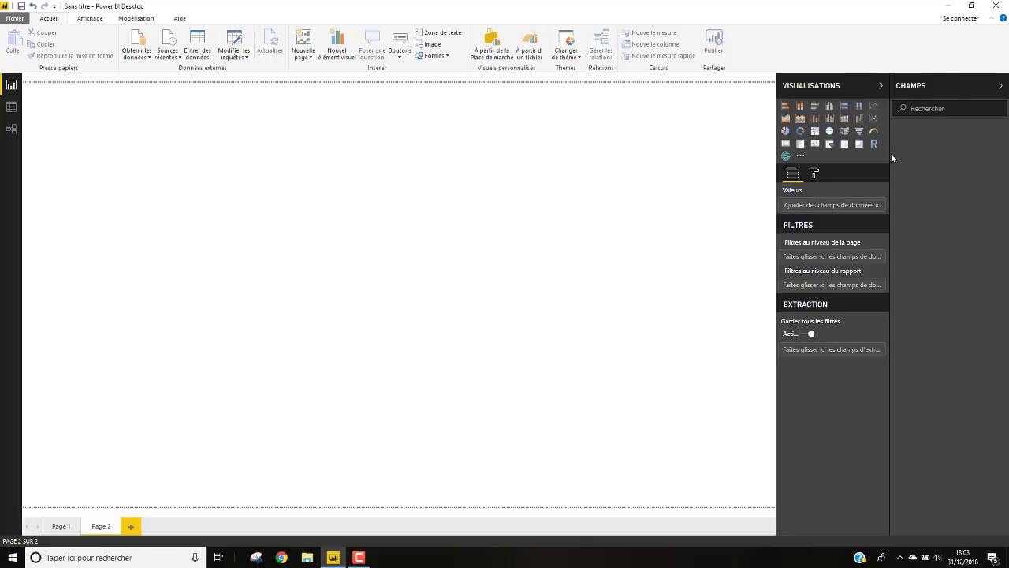
{"action": "left_click_drag", "start_coordinate": [896, 153], "coordinate": [910, 153]}
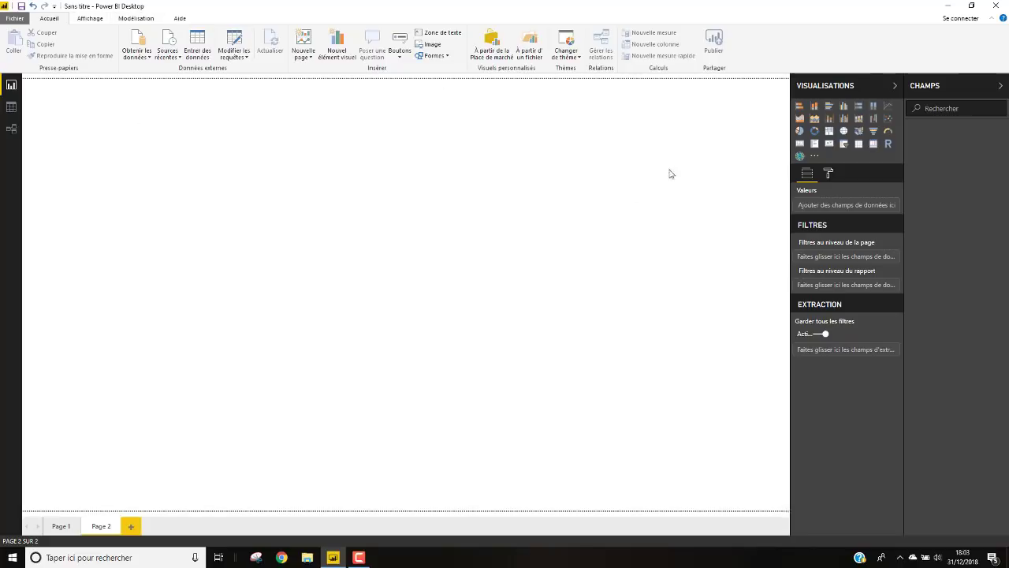
{"action": "left_click", "coordinate": [1002, 87]}
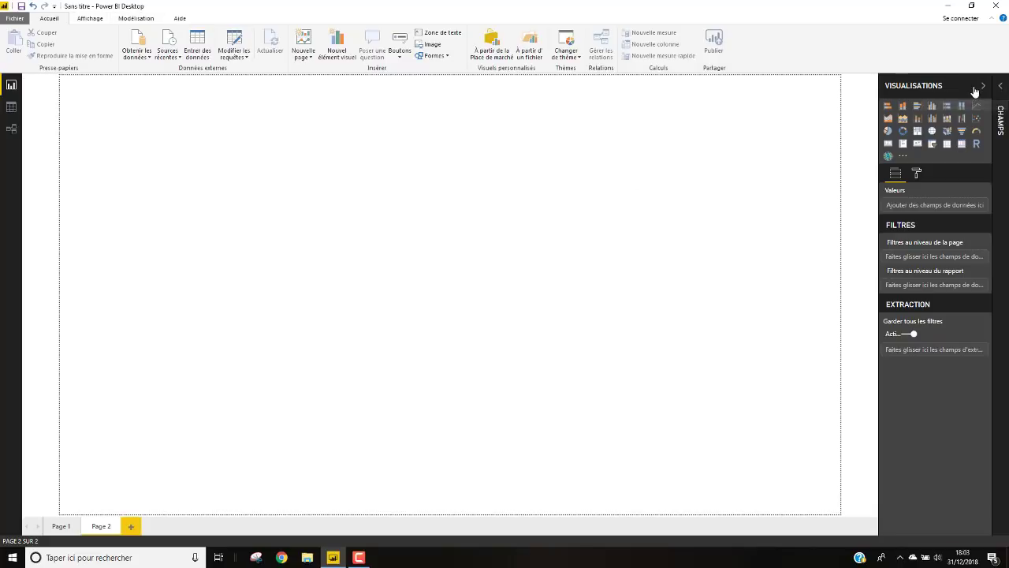
{"action": "left_click", "coordinate": [983, 87]}
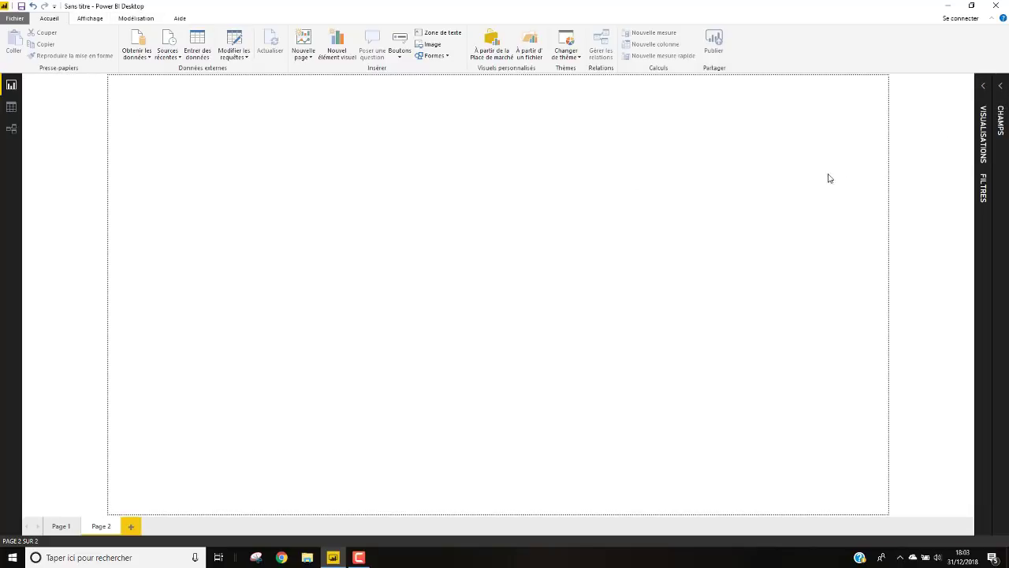
{"action": "left_click", "coordinate": [983, 87]}
{"action": "left_click", "coordinate": [1002, 88]}
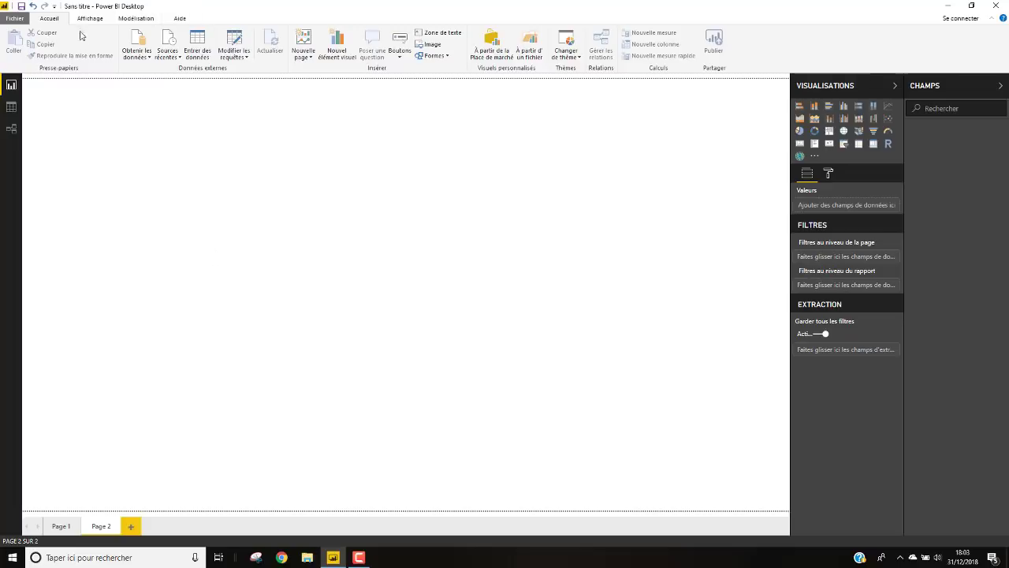
Step: Choose Excel as the source and open Commandes.xlsx from MES EXERCICES > Power BI Desktop > Fichiers Sources > Bases
{"action": "left_click", "coordinate": [138, 53]}
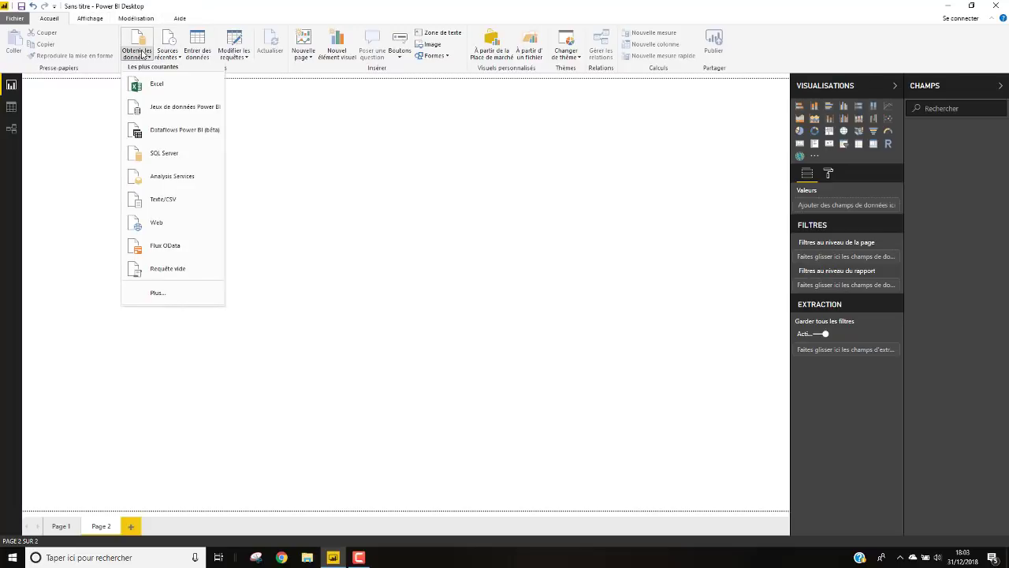
{"action": "left_click", "coordinate": [157, 84]}
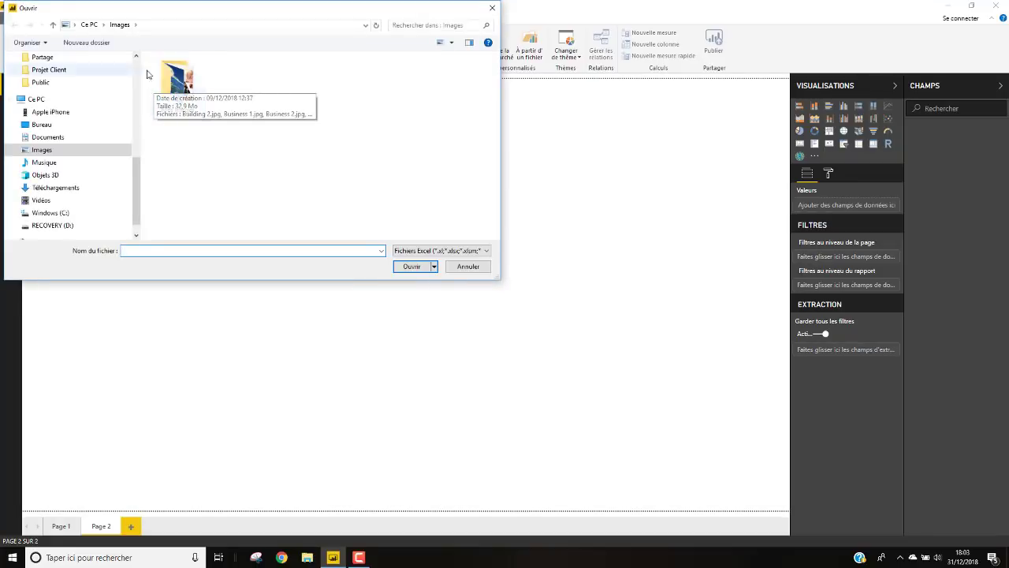
{"action": "left_click_drag", "start_coordinate": [134, 183], "coordinate": [145, 122]}
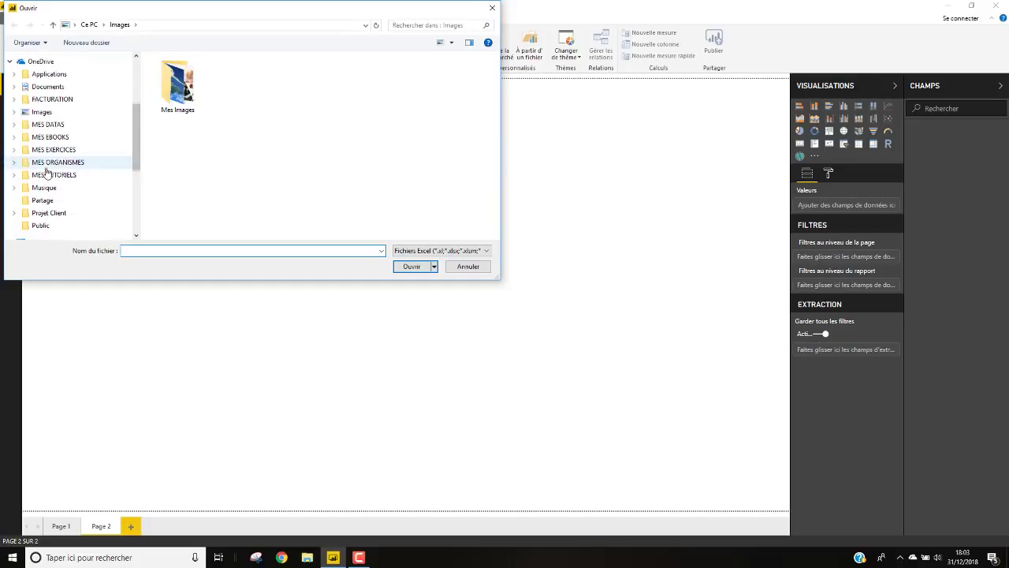
{"action": "left_click", "coordinate": [108, 156]}
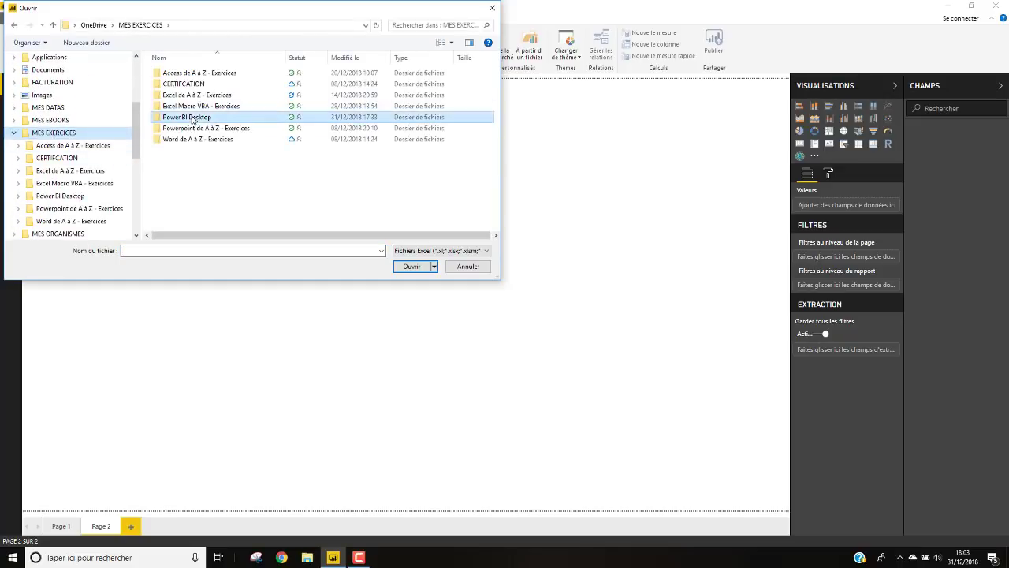
{"action": "double_click", "coordinate": [236, 117]}
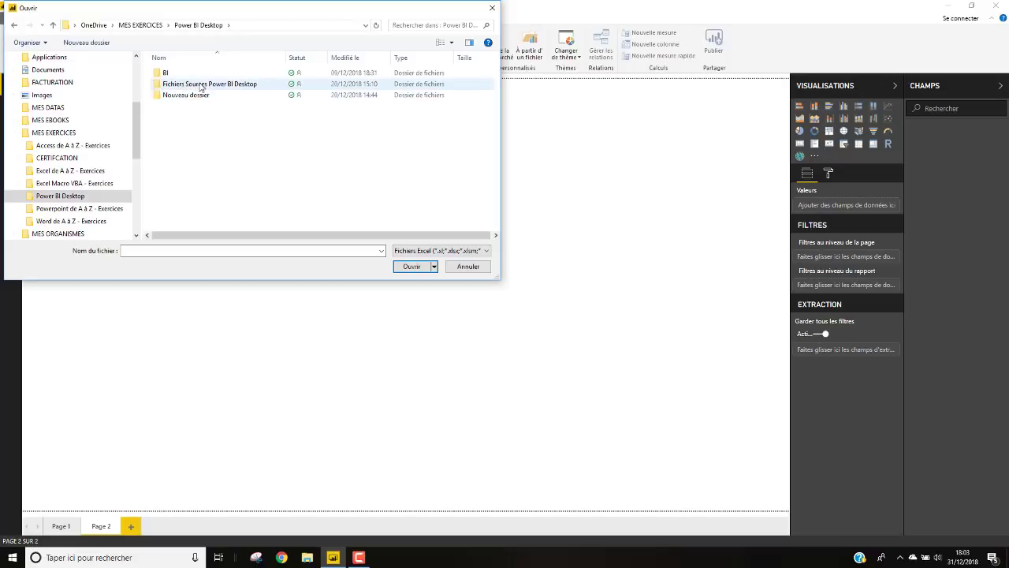
{"action": "double_click", "coordinate": [202, 86]}
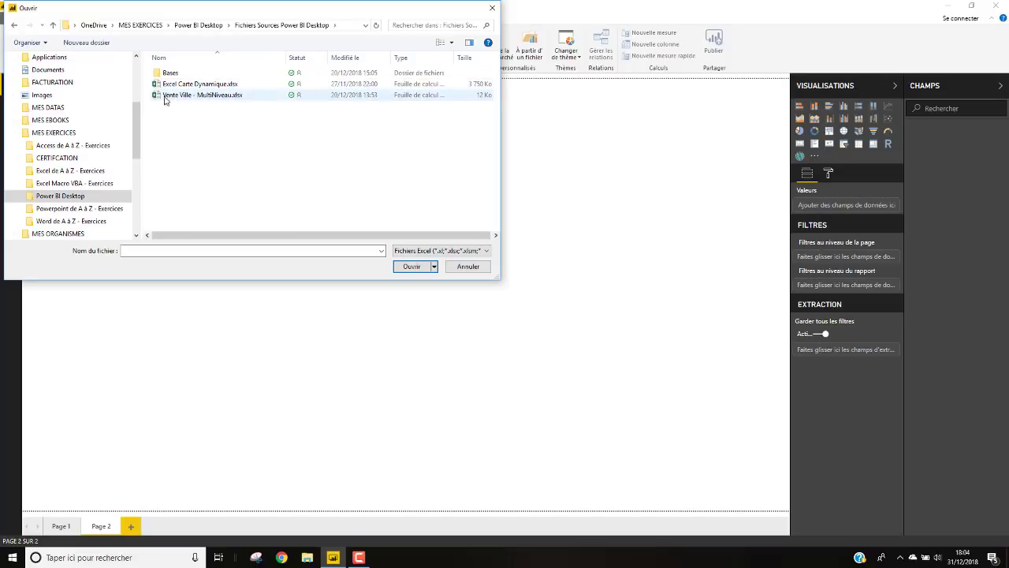
{"action": "double_click", "coordinate": [170, 75]}
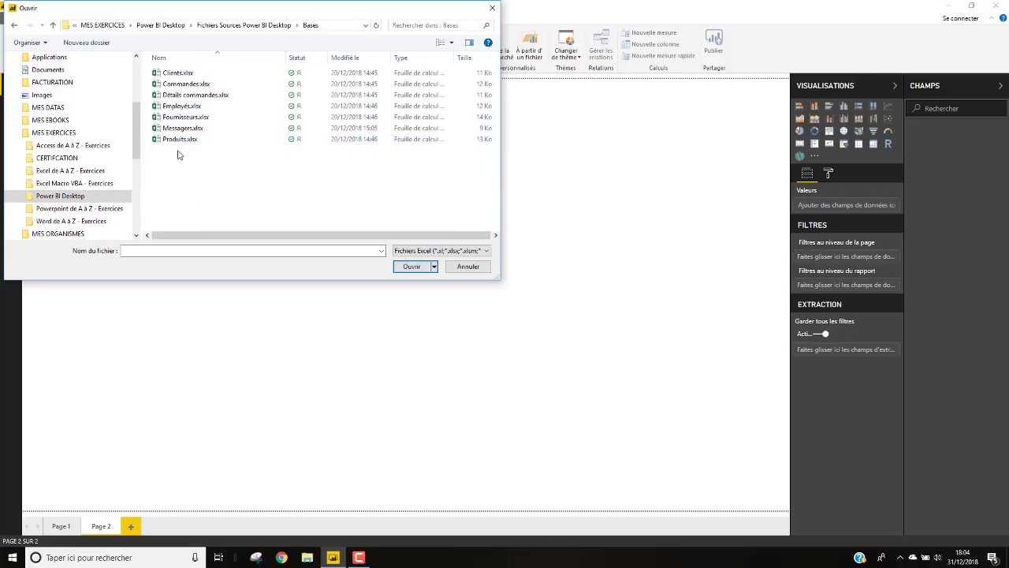
{"action": "left_click", "coordinate": [176, 87]}
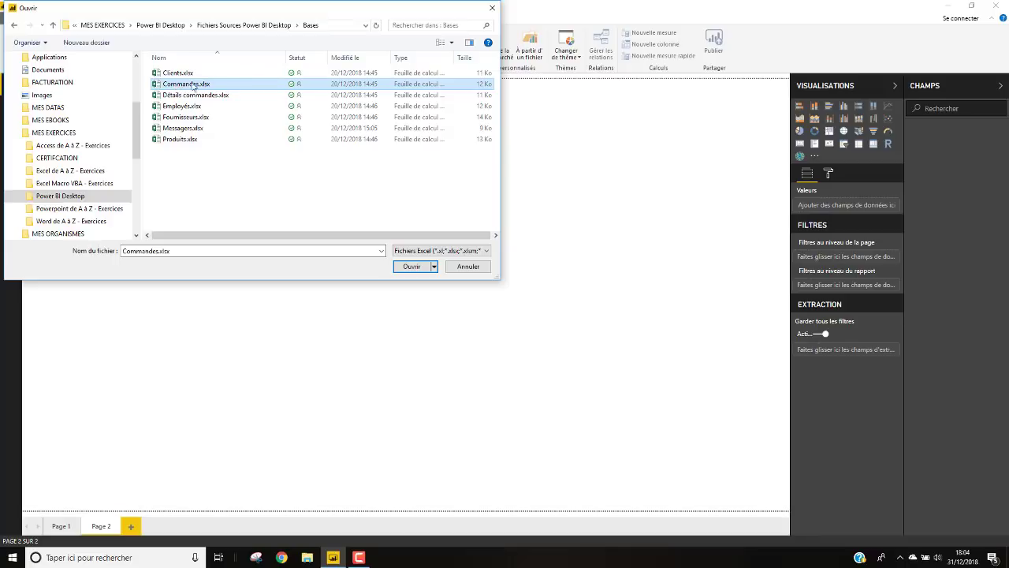
{"action": "left_click", "coordinate": [411, 267]}
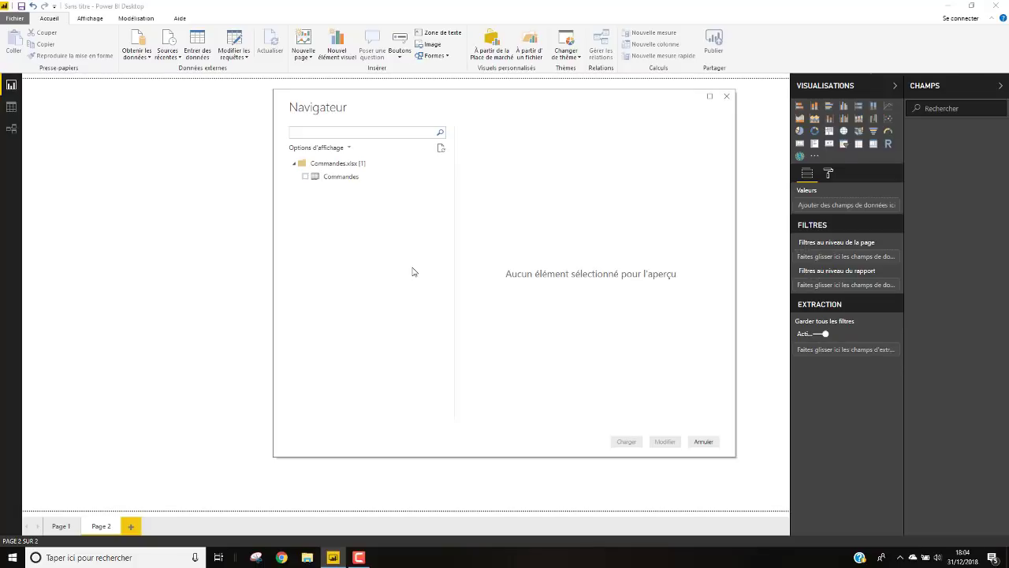
Step: Preview Commandes in the Navigator, widen the window for more columns, then tick and load it
{"action": "left_click", "coordinate": [336, 178]}
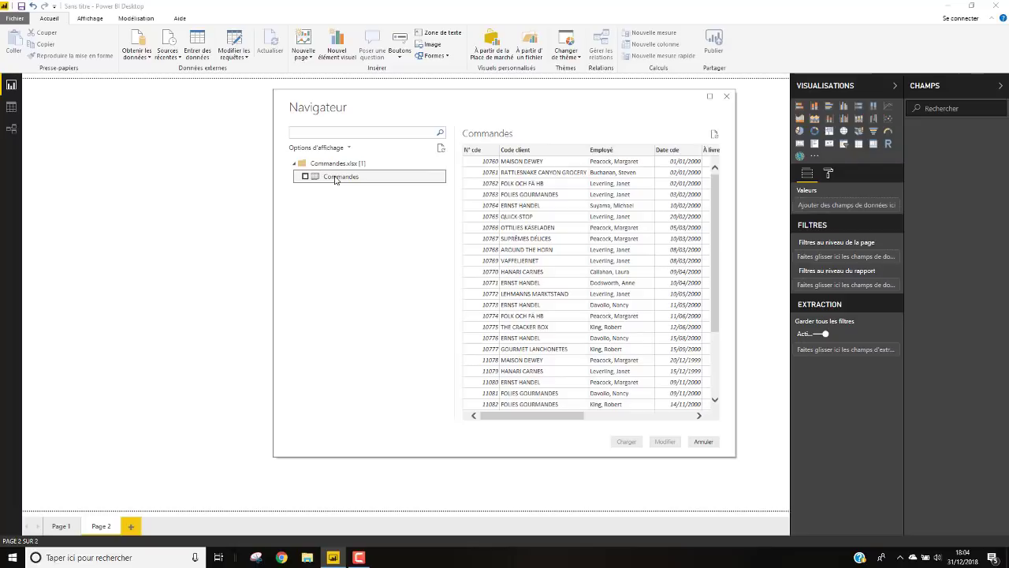
{"action": "left_click_drag", "start_coordinate": [490, 101], "coordinate": [340, 90]}
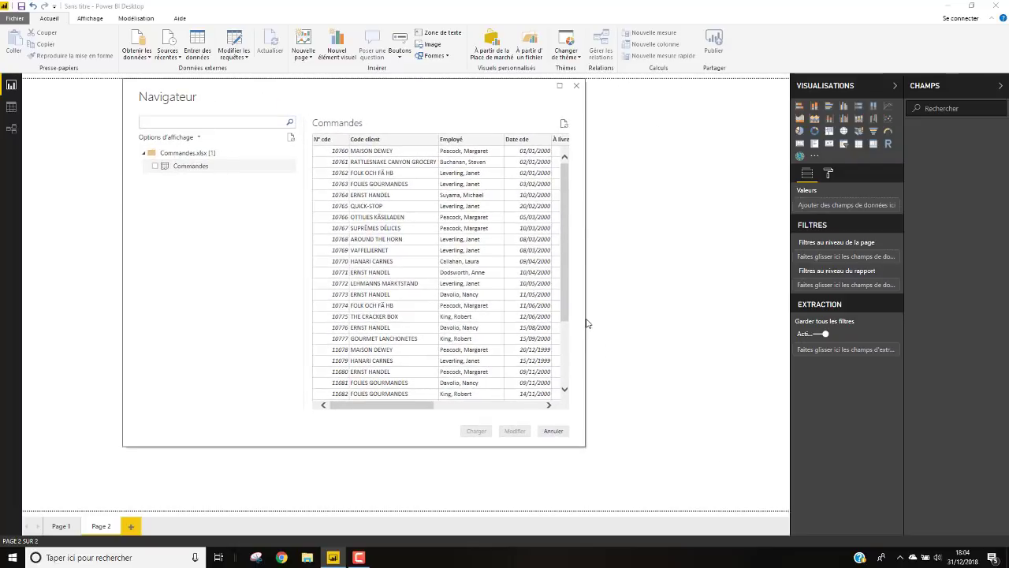
{"action": "left_click_drag", "start_coordinate": [585, 321], "coordinate": [740, 309]}
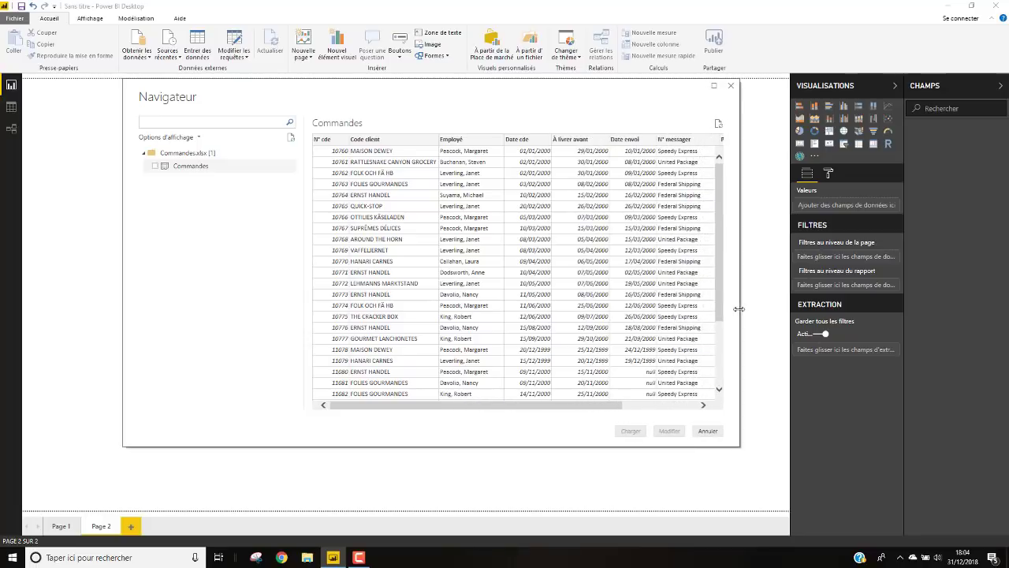
{"action": "mouse_move", "coordinate": [473, 407]}
{"action": "left_mouse_down"}
{"action": "mouse_move", "coordinate": [592, 406]}
{"action": "mouse_move", "coordinate": [473, 406]}
{"action": "left_mouse_up"}
{"action": "left_click_drag", "start_coordinate": [719, 211], "coordinate": [711, 315]}
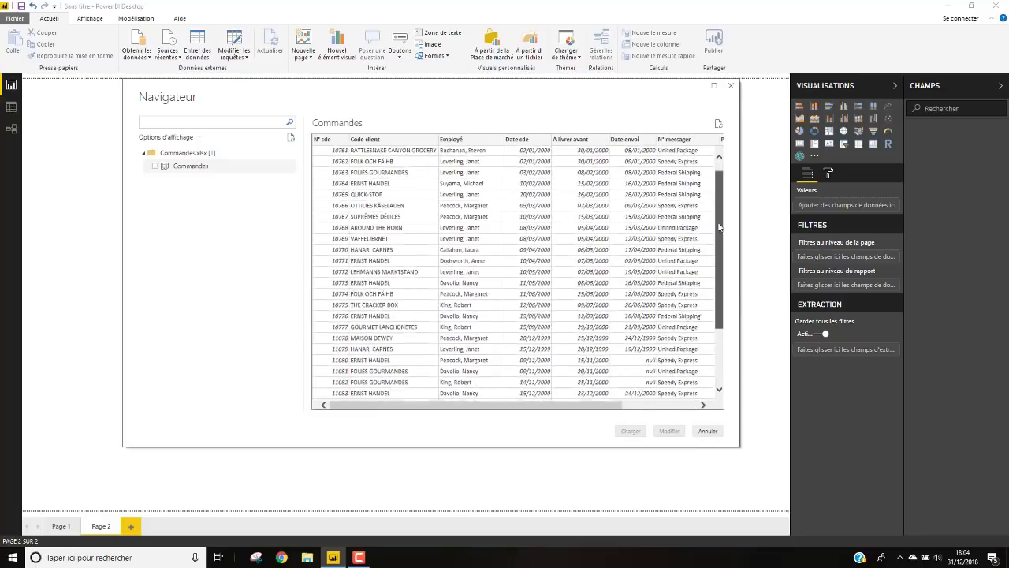
{"action": "left_click_drag", "start_coordinate": [711, 262], "coordinate": [712, 170]}
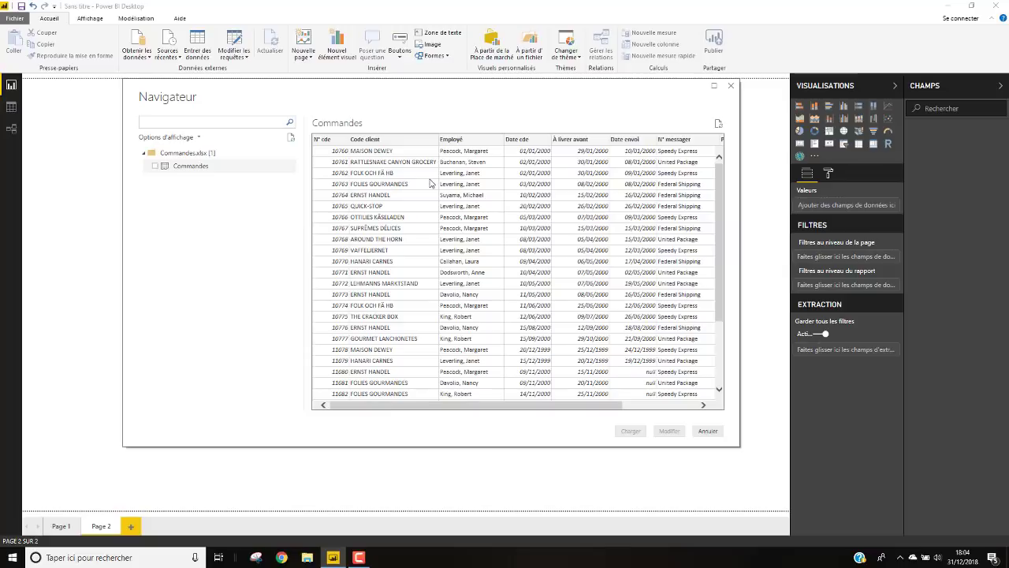
{"action": "left_click", "coordinate": [155, 166]}
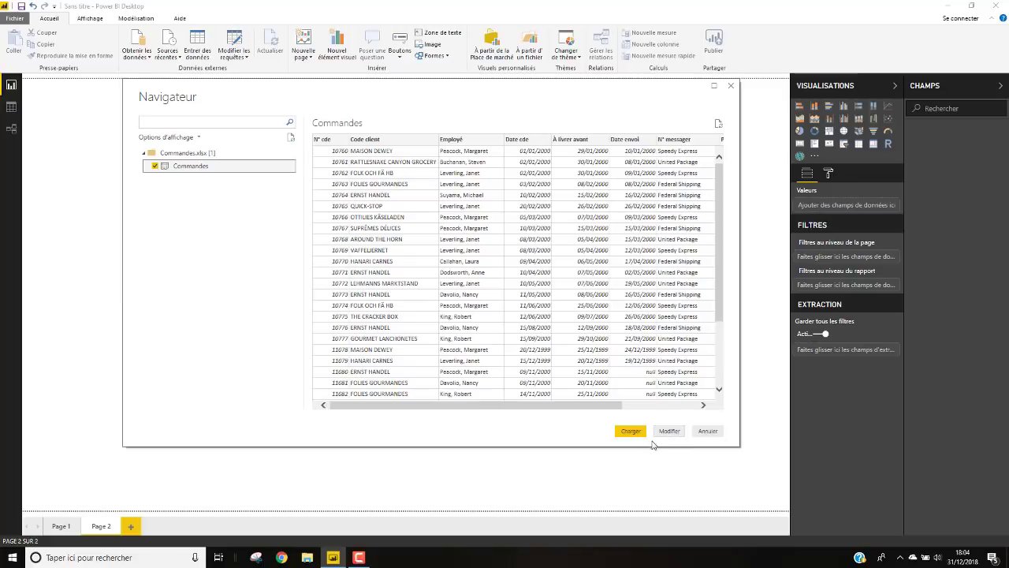
{"action": "left_click", "coordinate": [635, 433]}
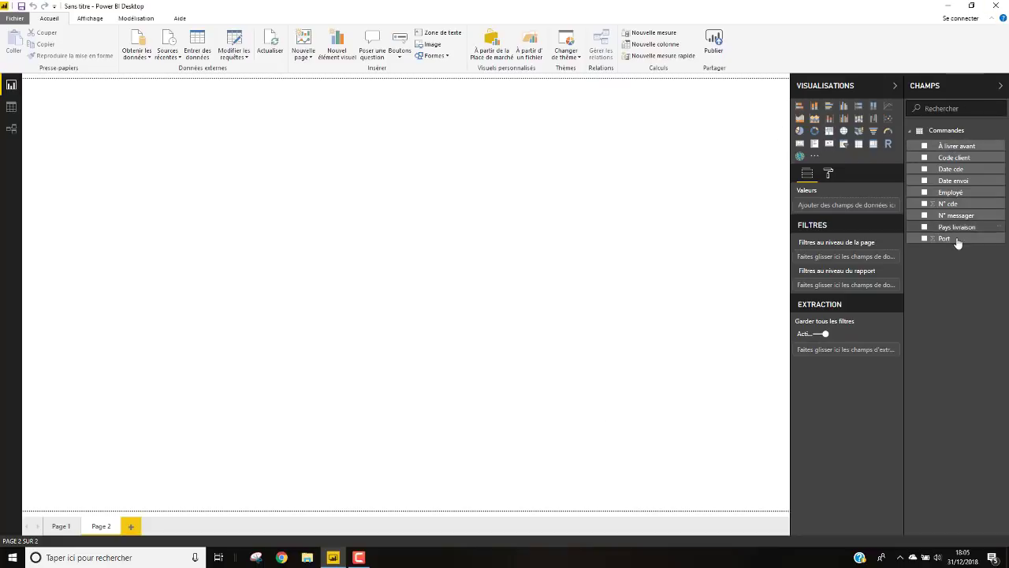
Step: View the data, then in Model view enlarge and nudge the Commandes card to show all nine fields
{"action": "left_click", "coordinate": [13, 109]}
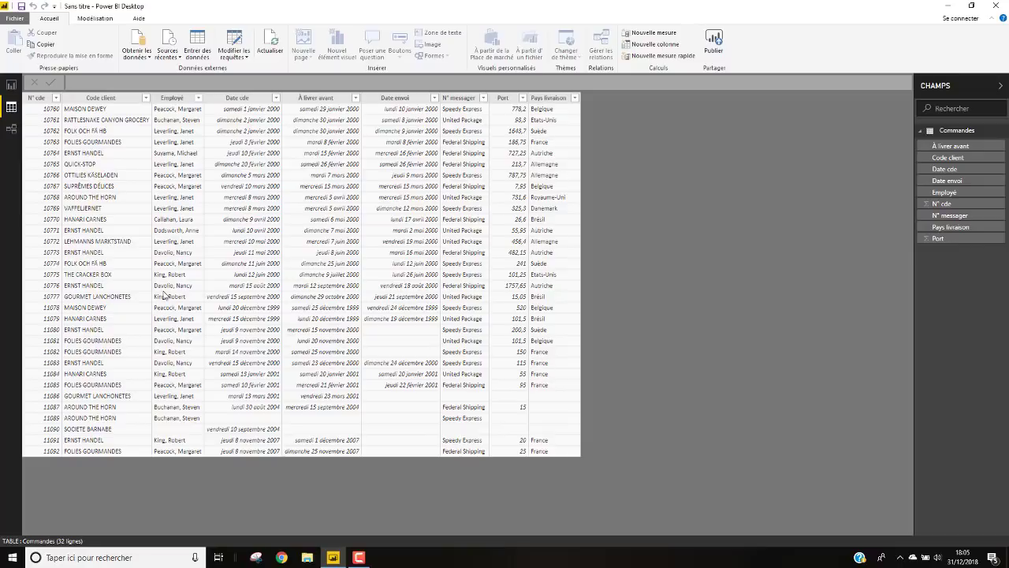
{"action": "left_click", "coordinate": [16, 133]}
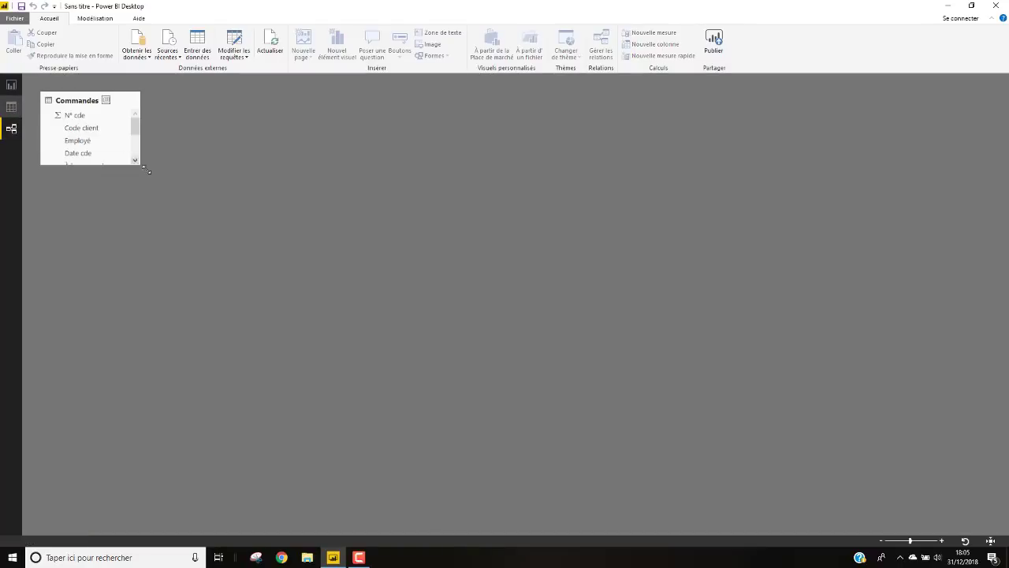
{"action": "left_click_drag", "start_coordinate": [145, 168], "coordinate": [198, 235]}
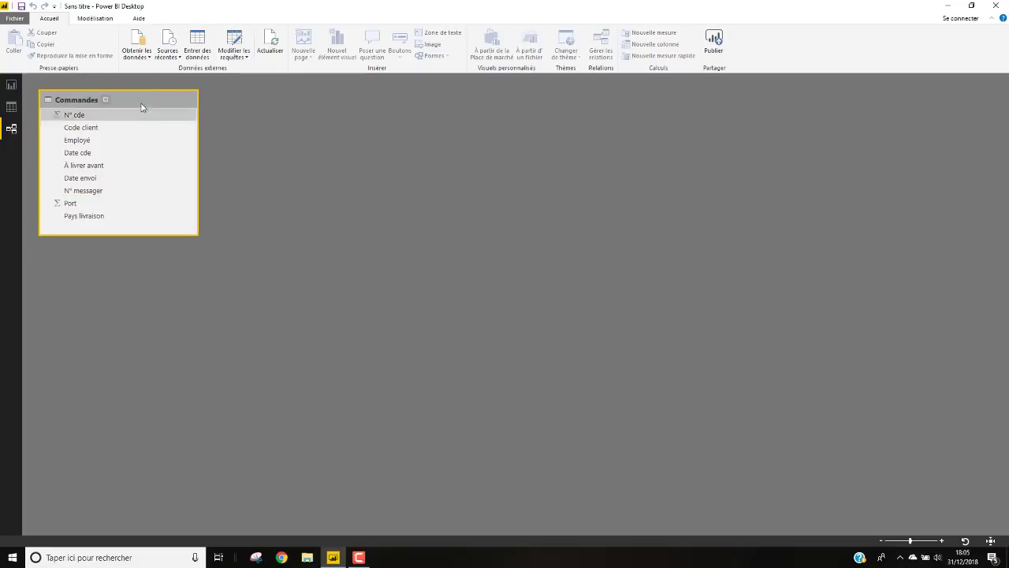
{"action": "left_click_drag", "start_coordinate": [149, 100], "coordinate": [197, 105]}
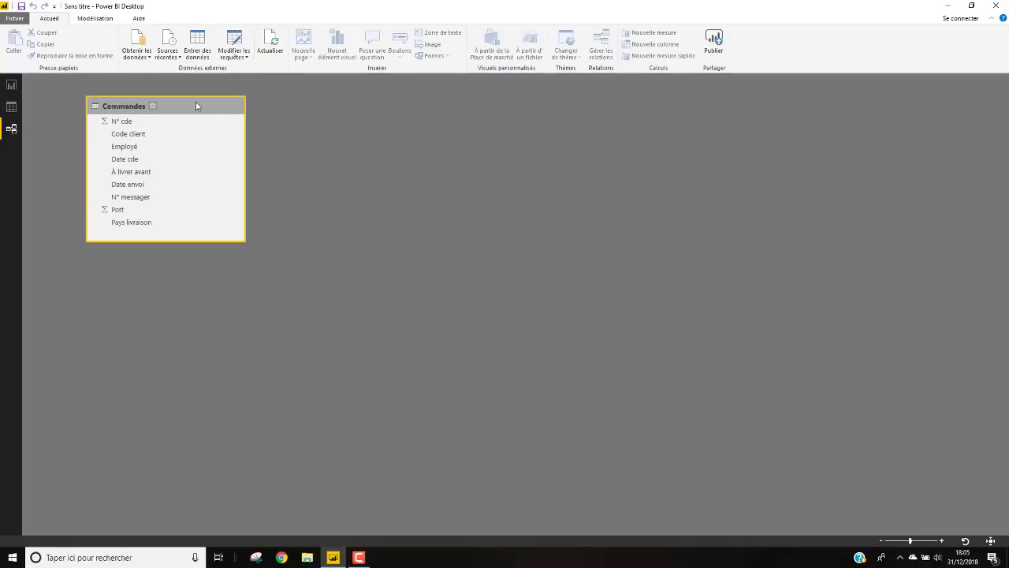